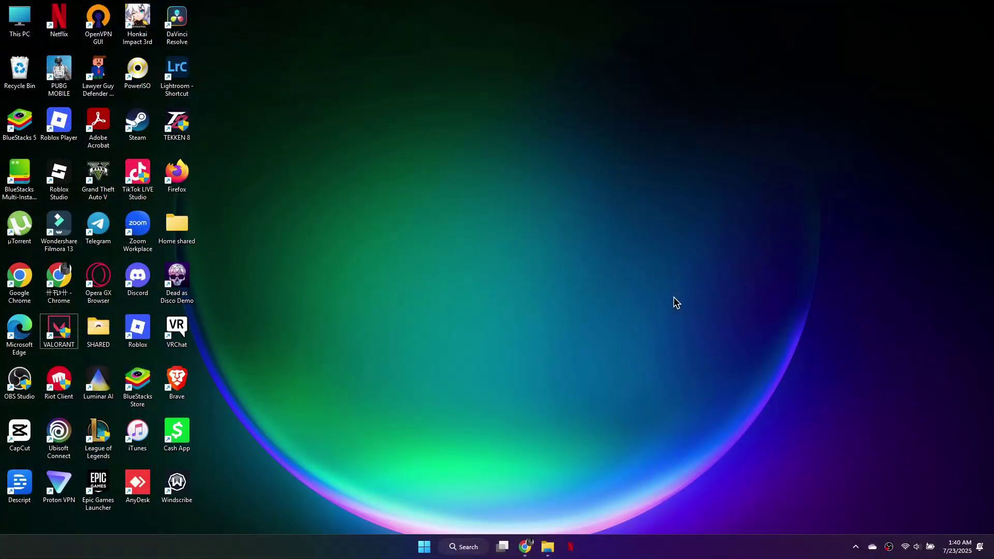
Step: Locate the VALORANT install folder from the Start search result via Open file location twice
click(455, 546)
text(va)
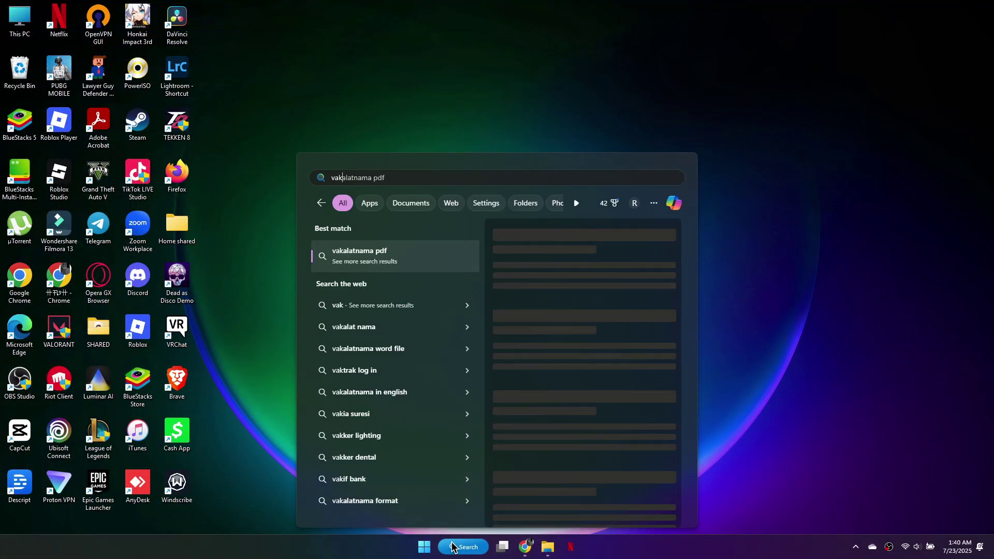
right_click(373, 250)
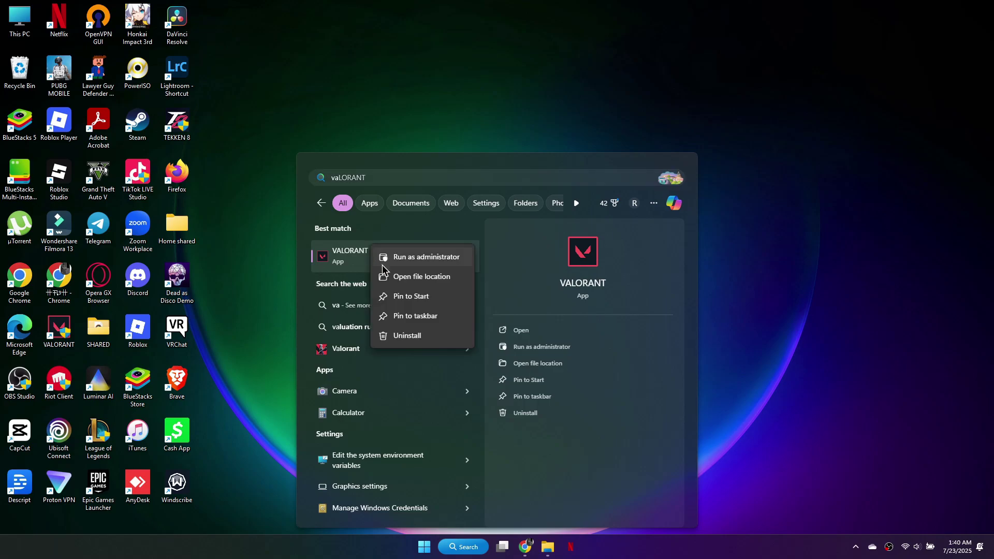
click(395, 278)
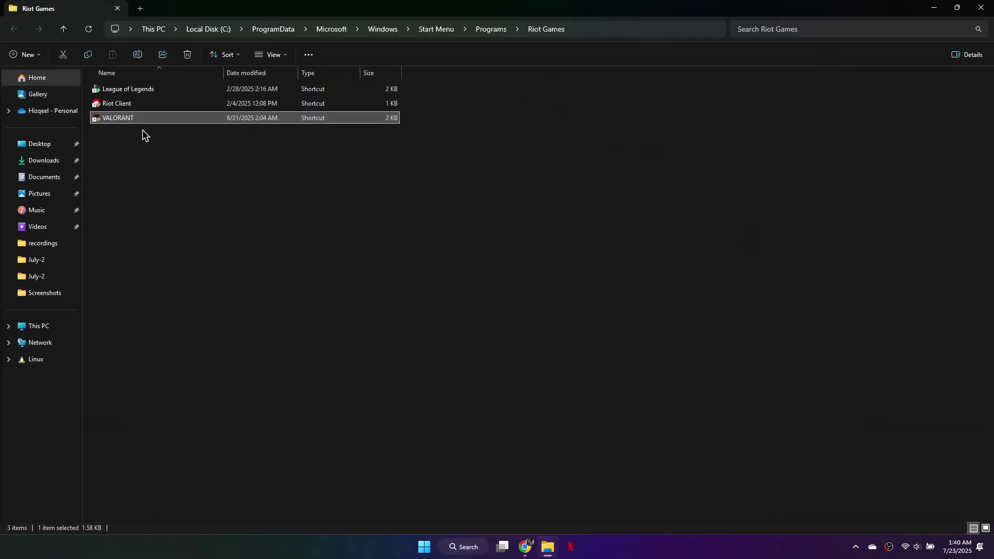
right_click(129, 120)
click(167, 230)
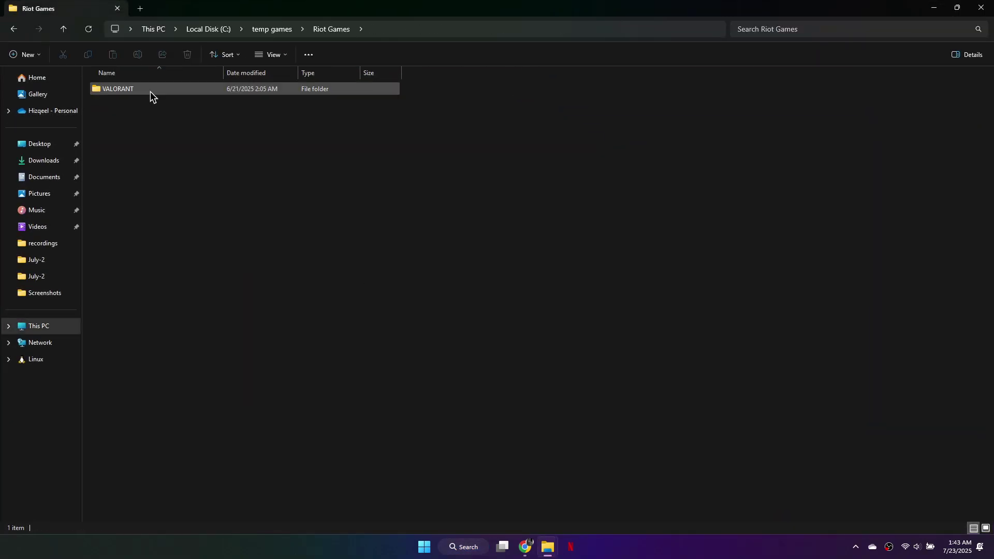
Step: Navigate into VALORANT > live > ShooterGame > Binaries toward the Win64 folder
double_click(150, 91)
double_click(149, 91)
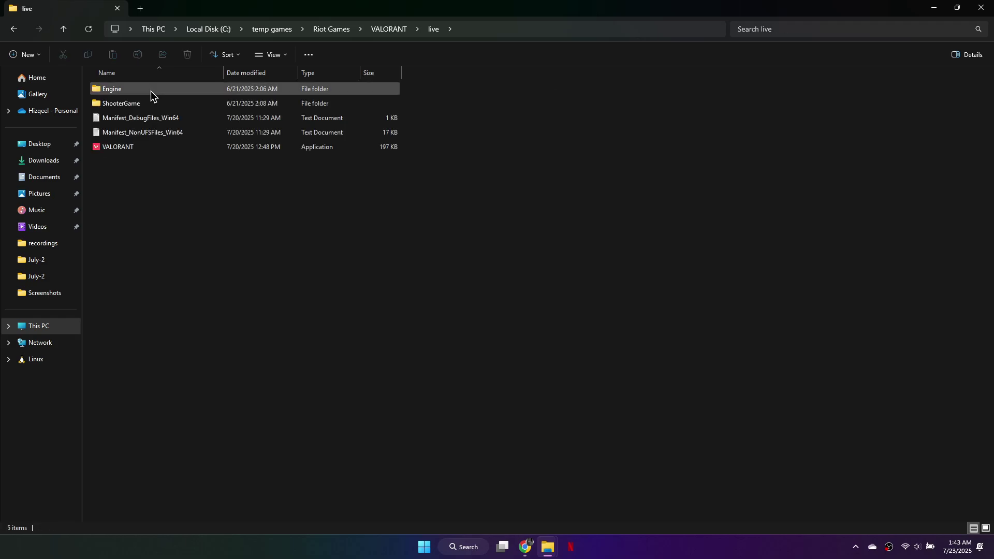
double_click(139, 103)
double_click(136, 93)
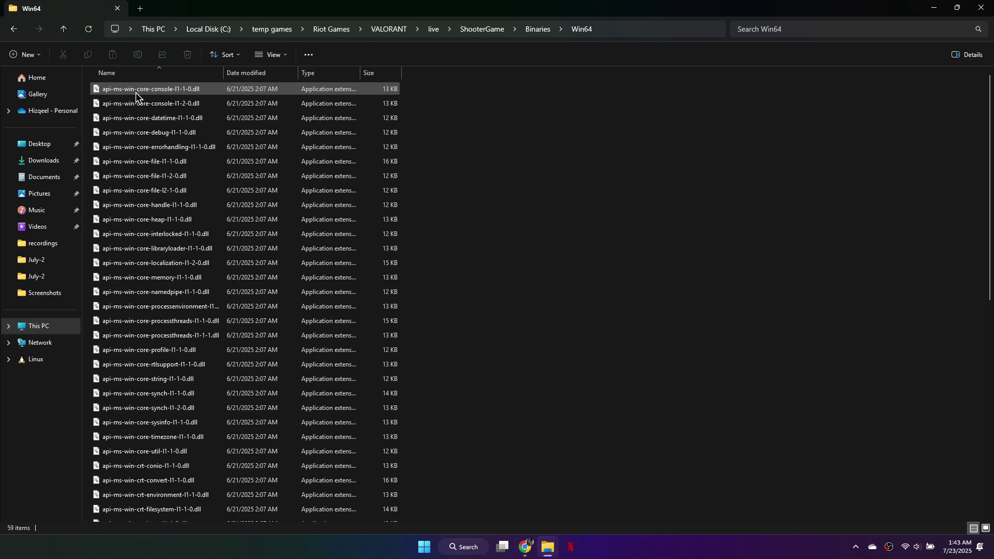
scroll(138, 270, down, 3)
scroll(166, 281, down, 3)
scroll(164, 276, down, 4)
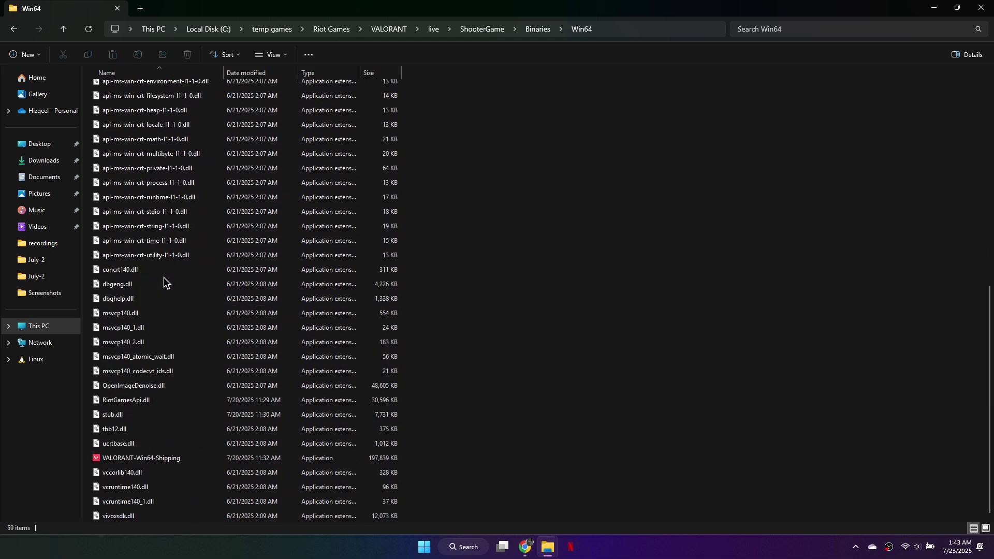
Step: Toggle fullscreen optimizations in VALORANT-Win64-Shipping's Compatibility properties, then discard the change
right_click(130, 463)
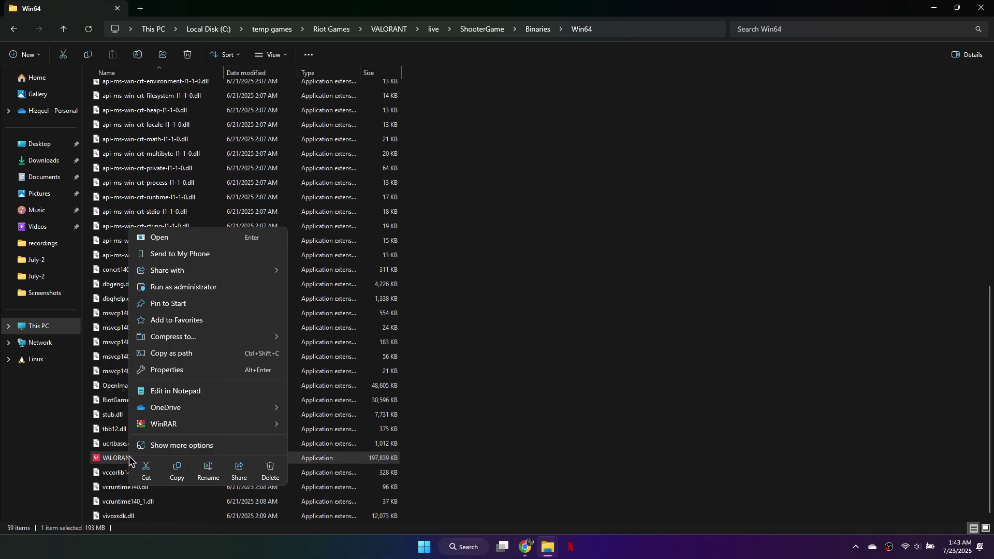
click(177, 370)
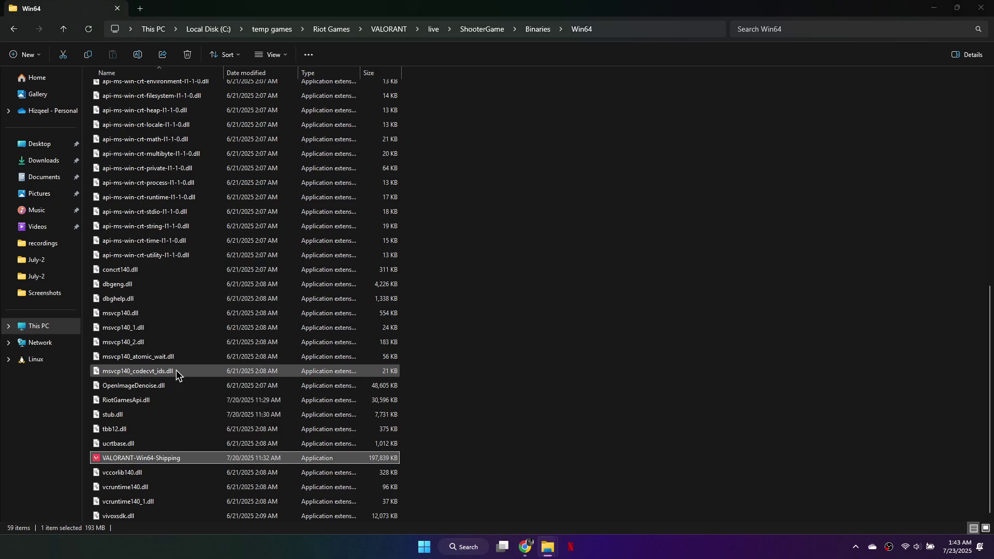
click(230, 272)
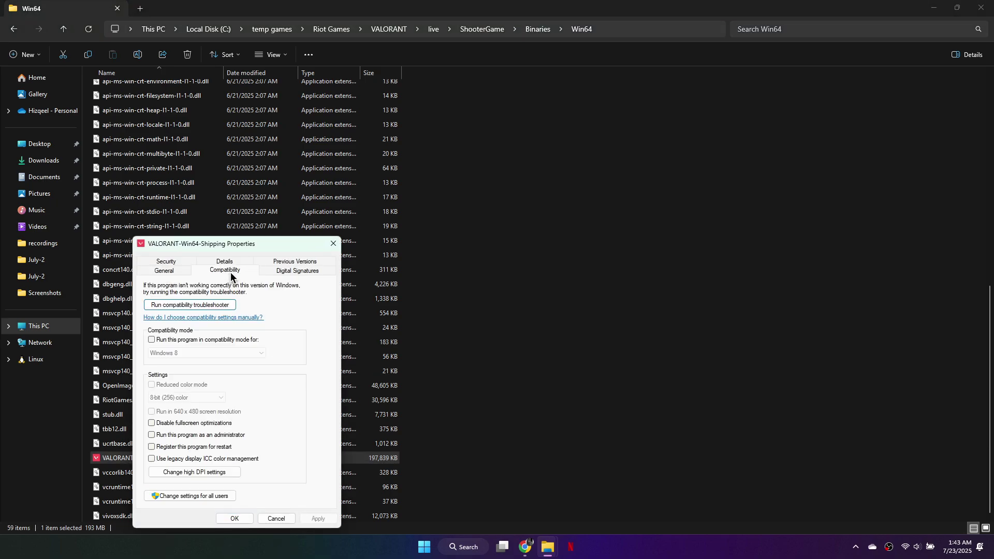
click(166, 423)
click(311, 518)
click(234, 520)
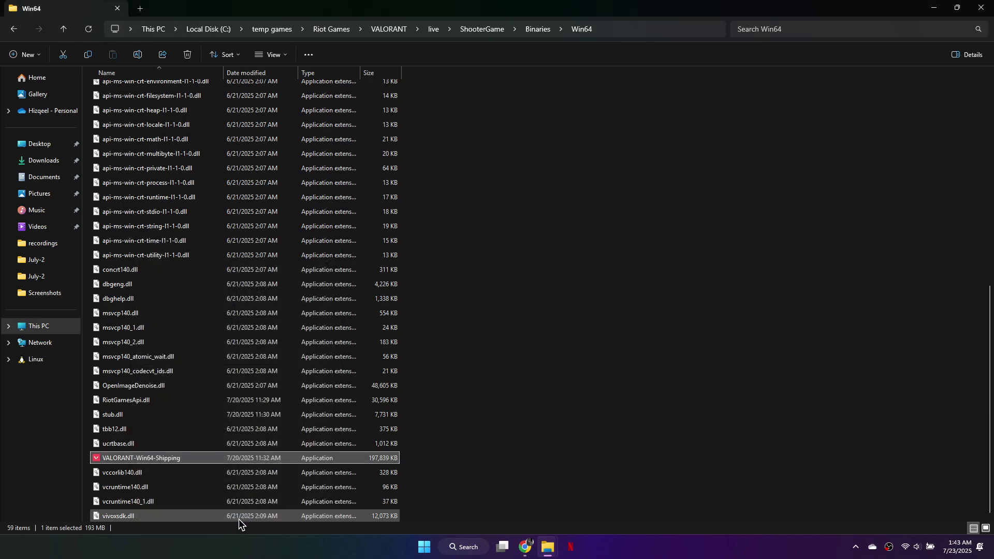
Step: Reopen the Compatibility properties and set VALORANT-Win64-Shipping to run as administrator
right_click(119, 461)
click(171, 374)
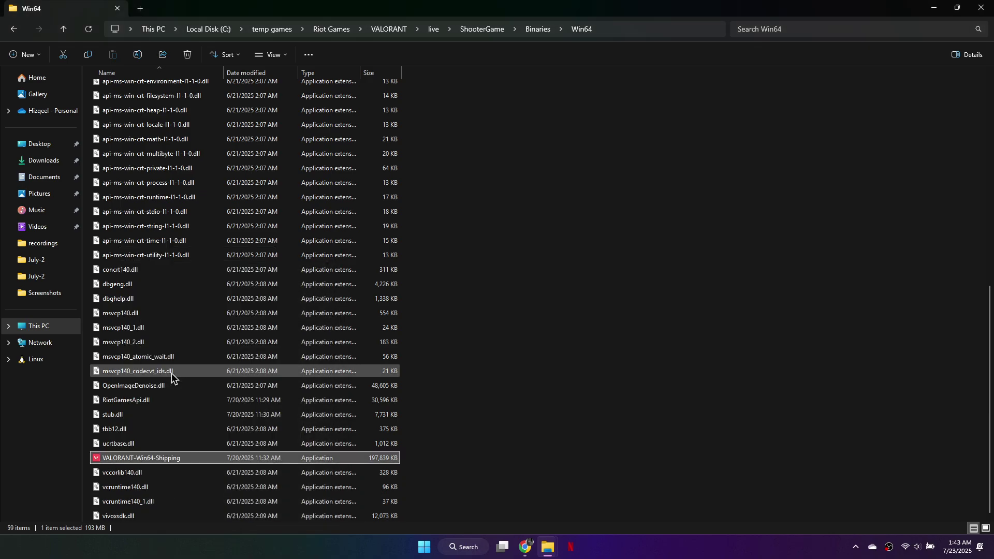
click(218, 273)
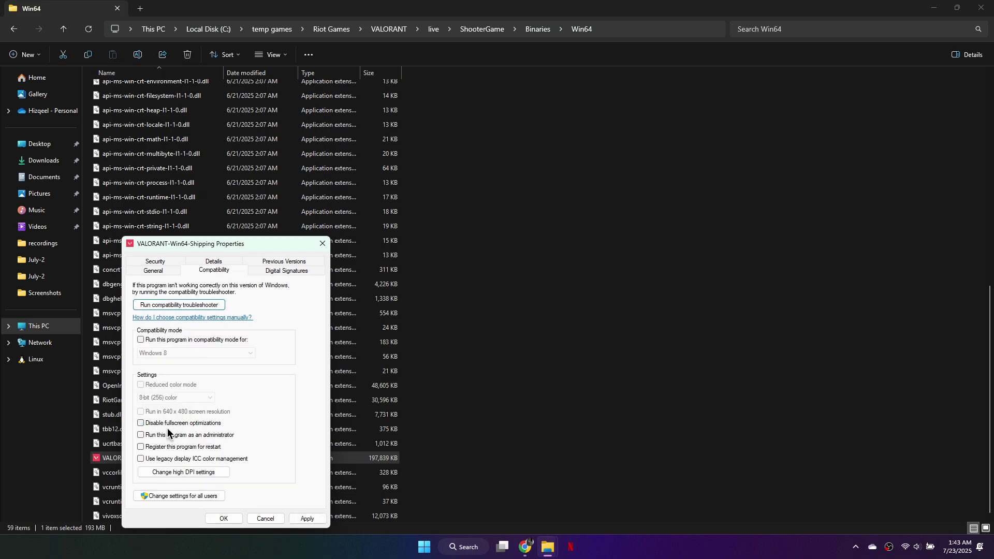
click(301, 518)
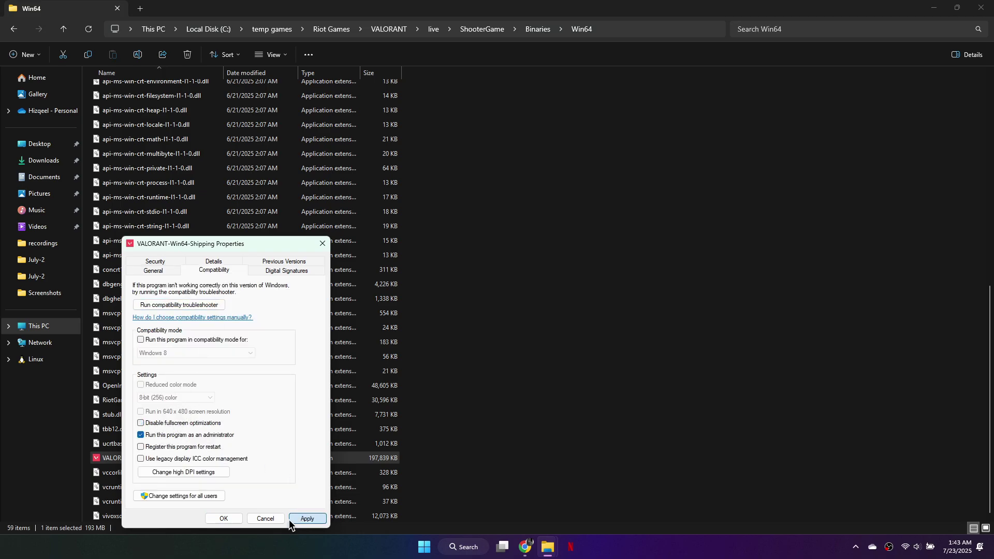
click(225, 518)
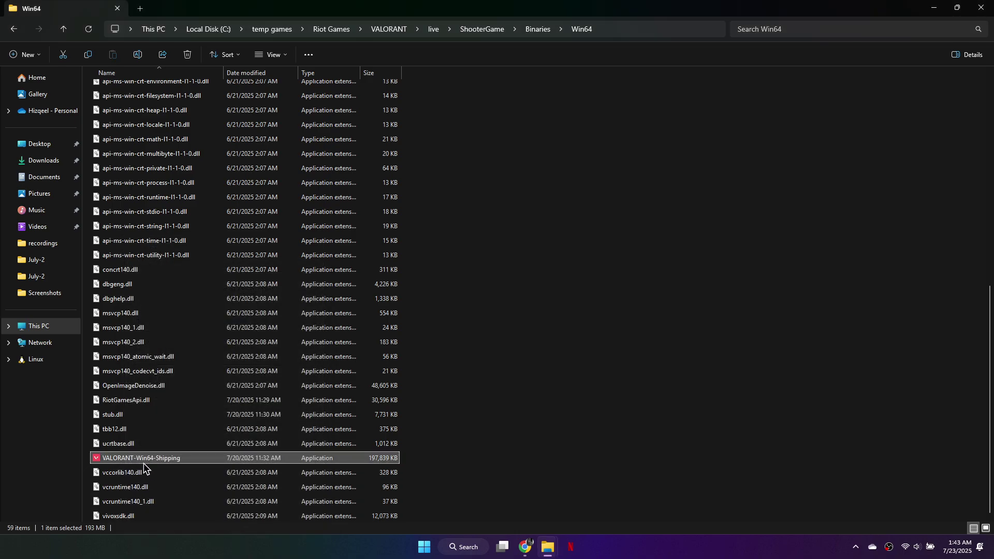
Step: Clear Run as administrator for VALORANT-Win64-Shipping and apply the change
right_click(136, 458)
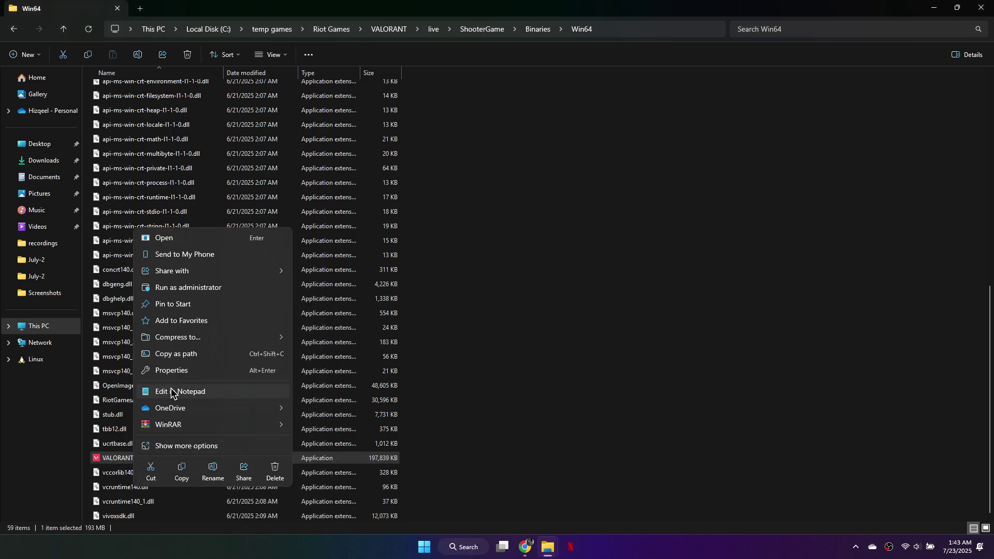
click(176, 372)
click(228, 271)
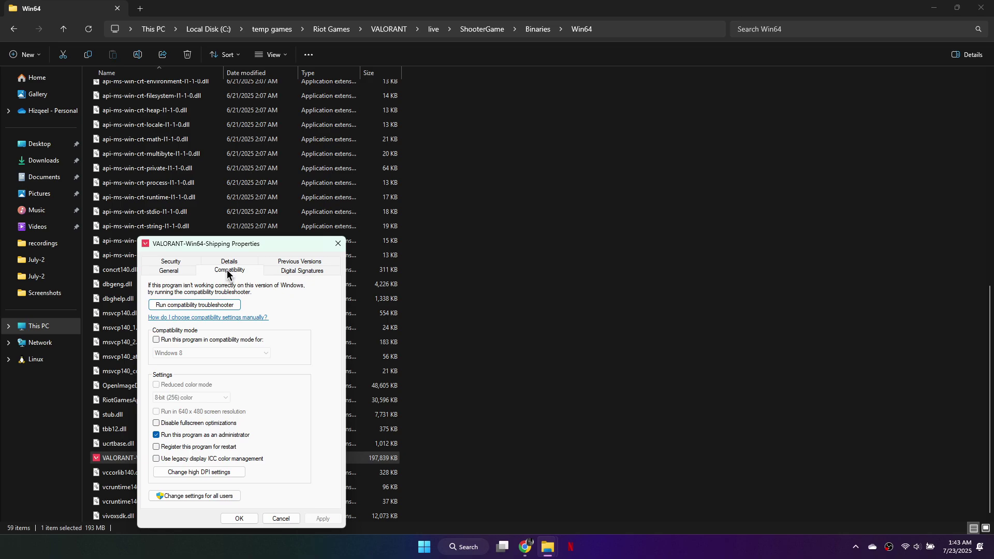
click(161, 437)
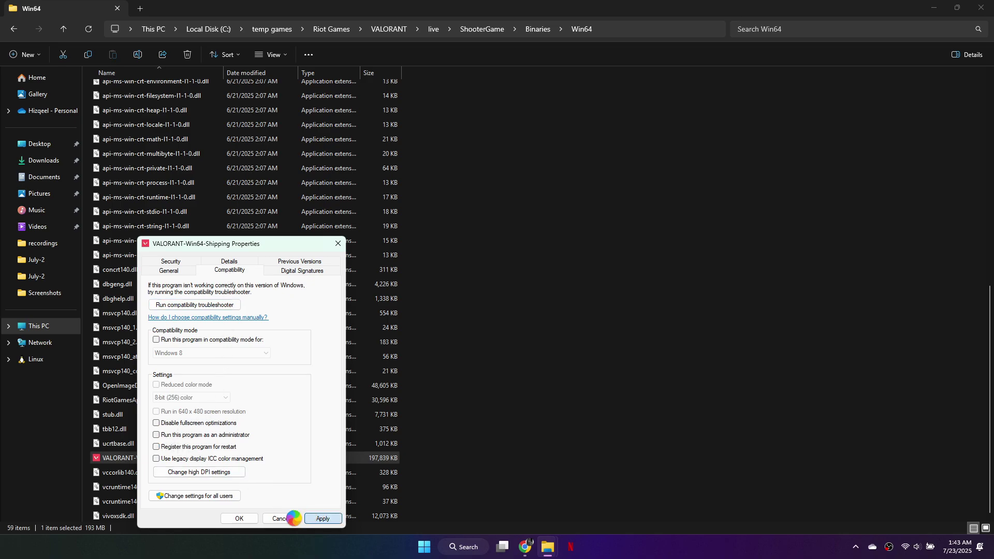
click(323, 518)
click(239, 518)
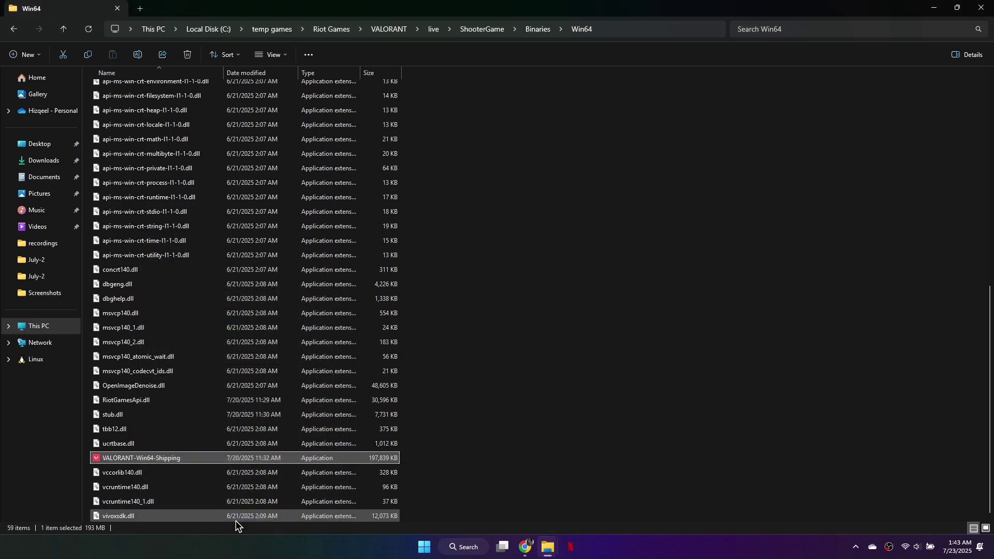
Step: Launch Services from Start search and bring up the vgc service's properties
click(430, 547)
text(settings)
key(Return)
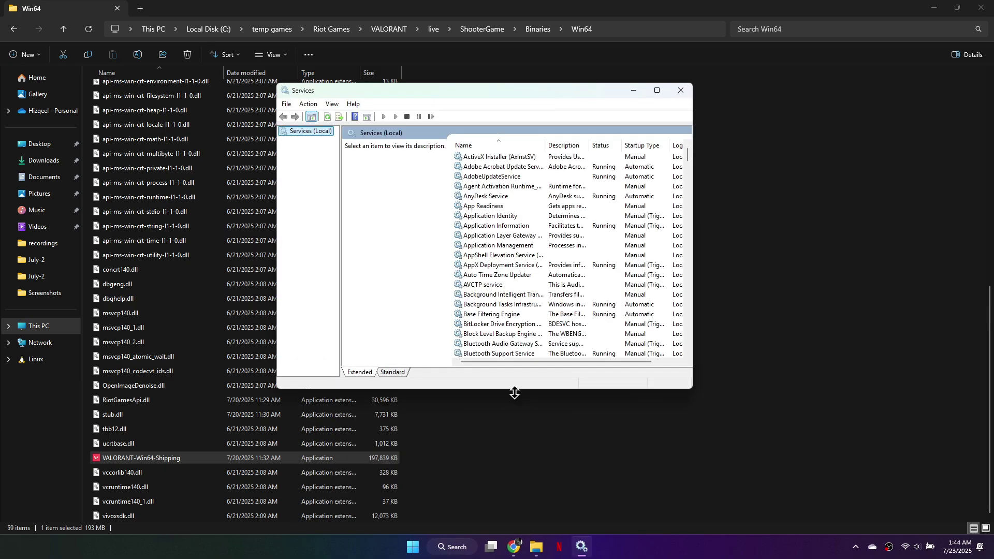
scroll(506, 296, down, 15)
scroll(506, 295, down, 15)
scroll(506, 295, down, 15)
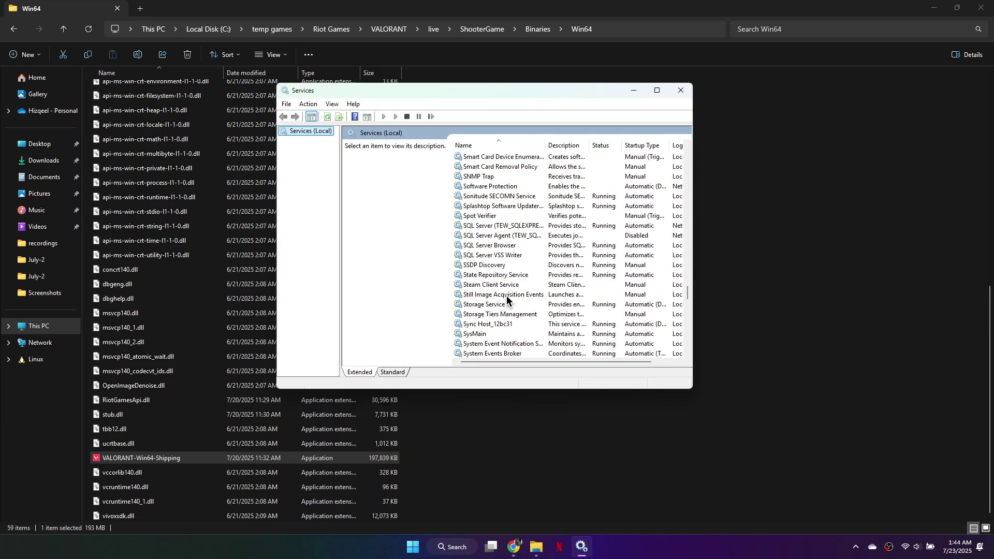
scroll(506, 296, down, 15)
click(474, 205)
right_click(475, 205)
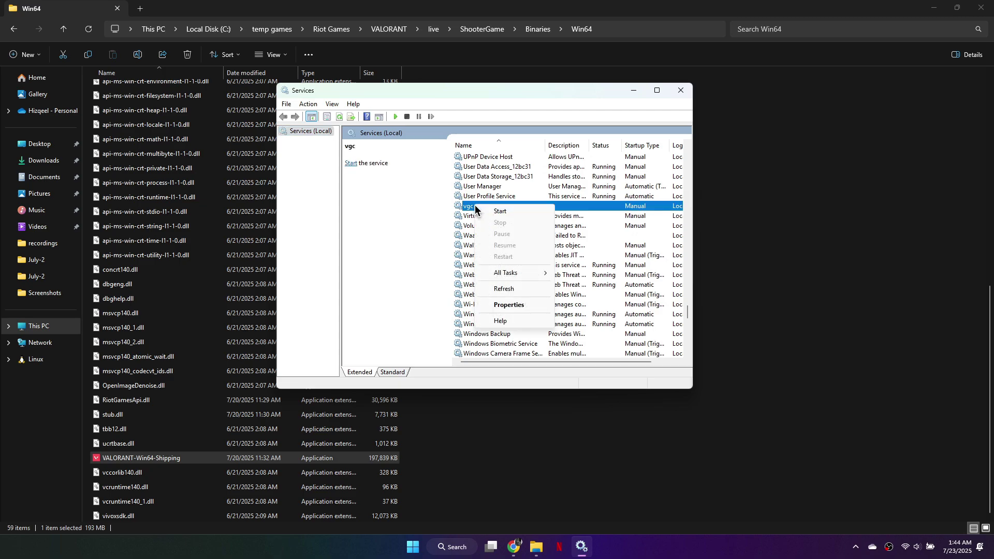
click(509, 305)
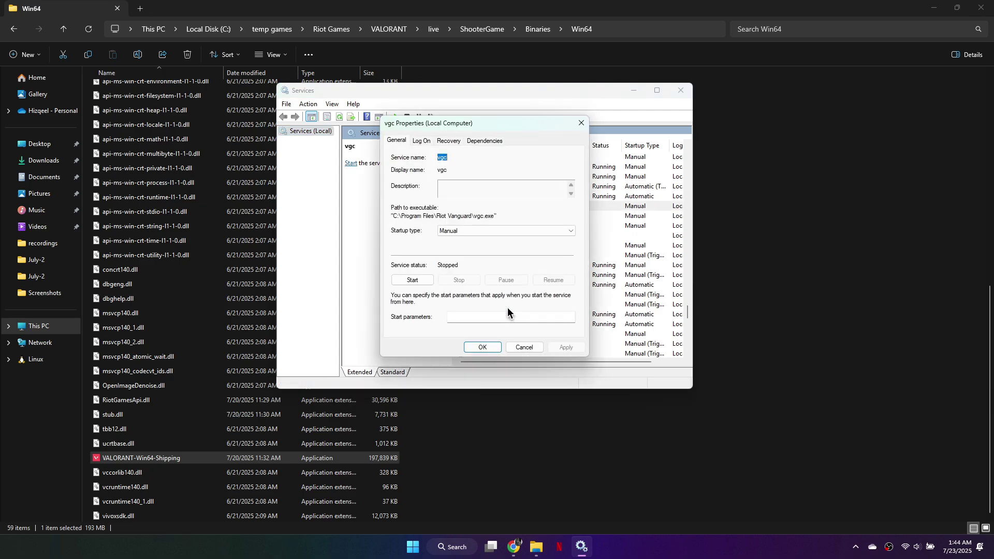
Step: Set vgc's startup type to Automatic, start it, apply, and close Services
click(505, 231)
click(458, 241)
click(415, 279)
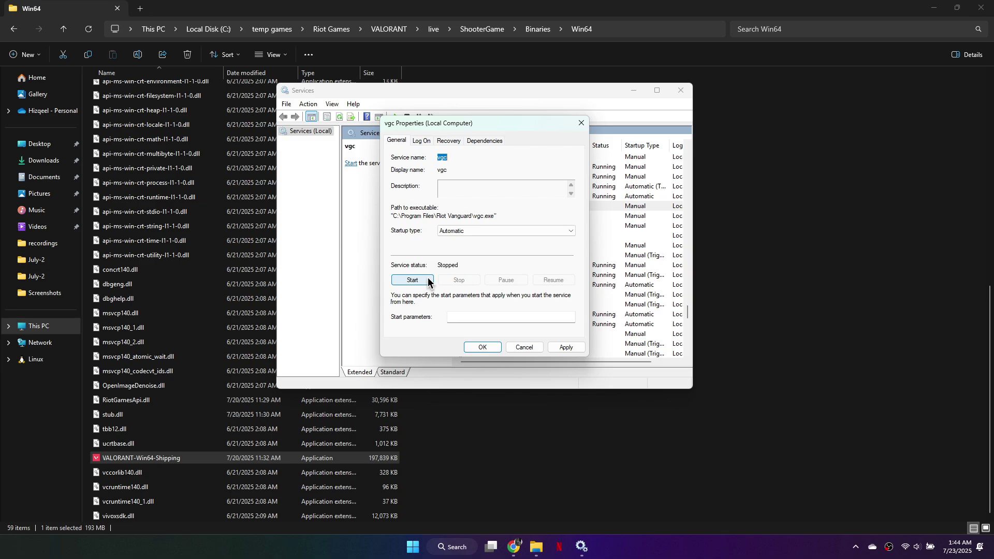
click(551, 347)
click(482, 347)
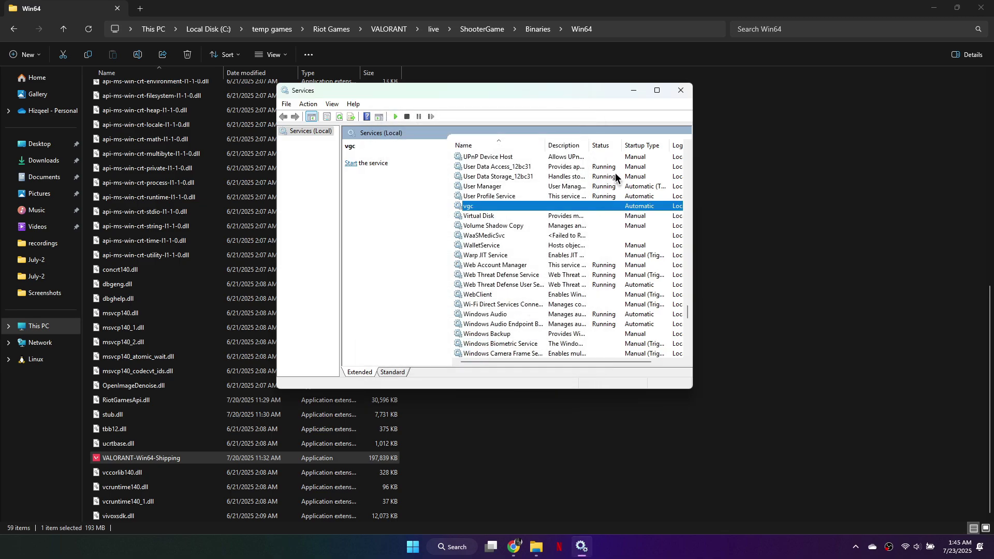
click(677, 92)
click(642, 245)
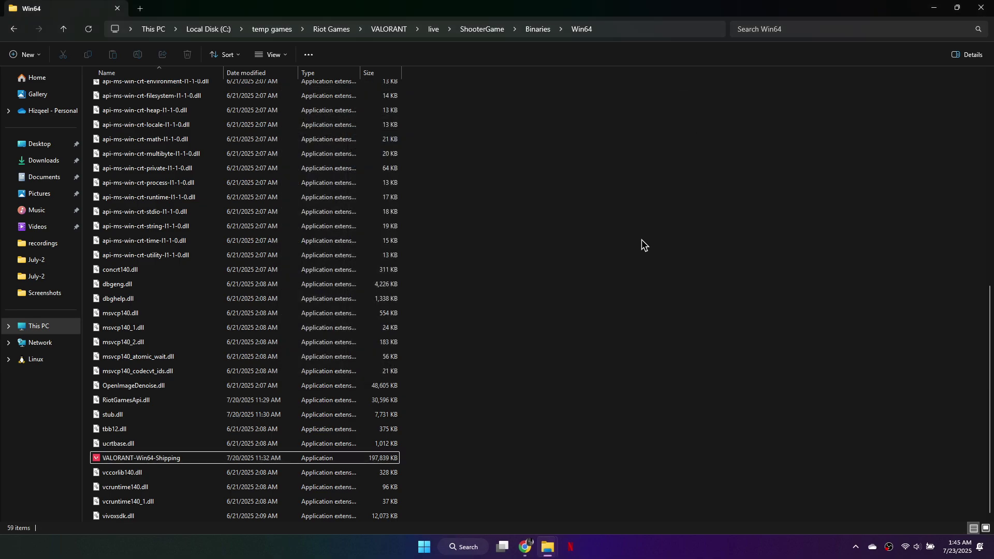
Step: Launch msconfig and show the Services list with all Microsoft services hidden
click(424, 547)
text(msconfig)
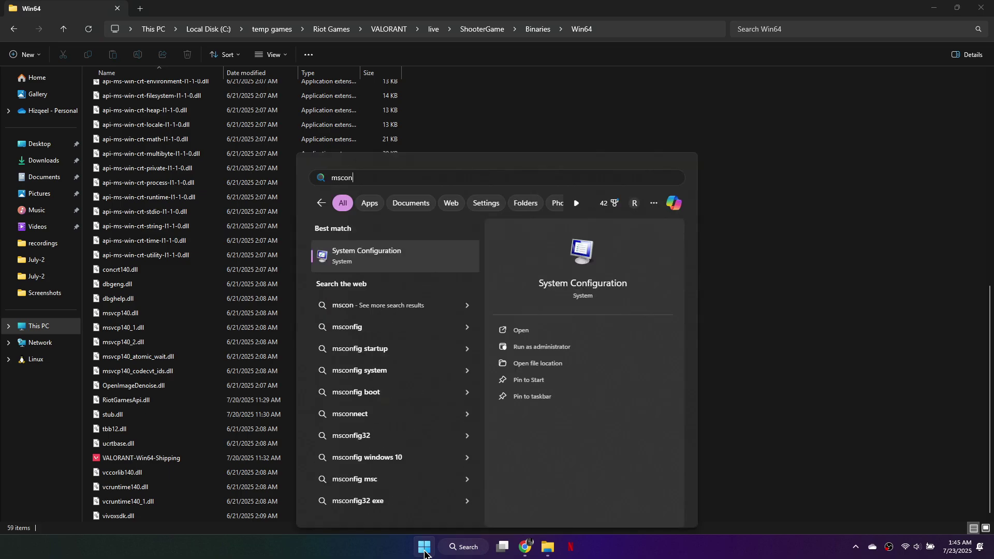
key(Return)
click(409, 192)
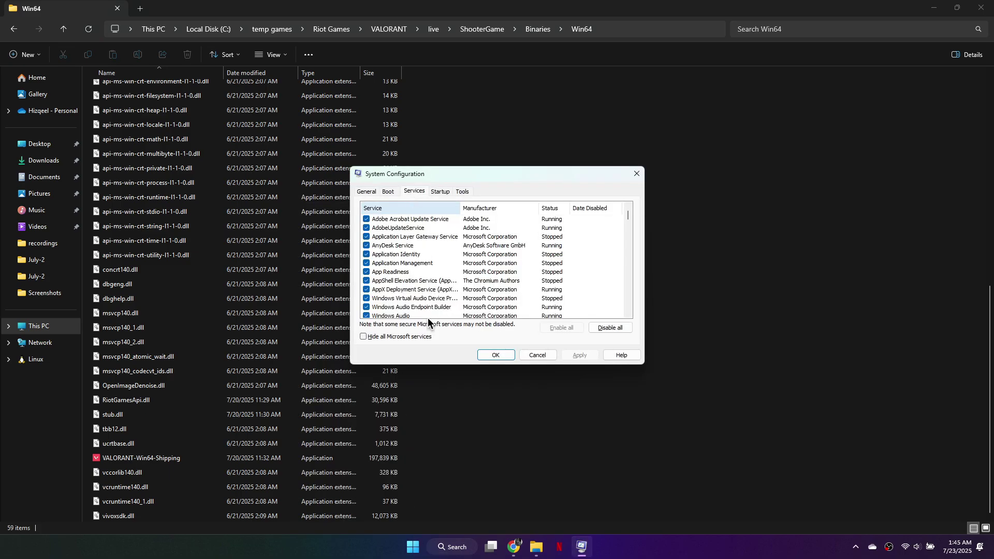
click(396, 334)
scroll(429, 275, down, 3)
scroll(430, 275, down, 5)
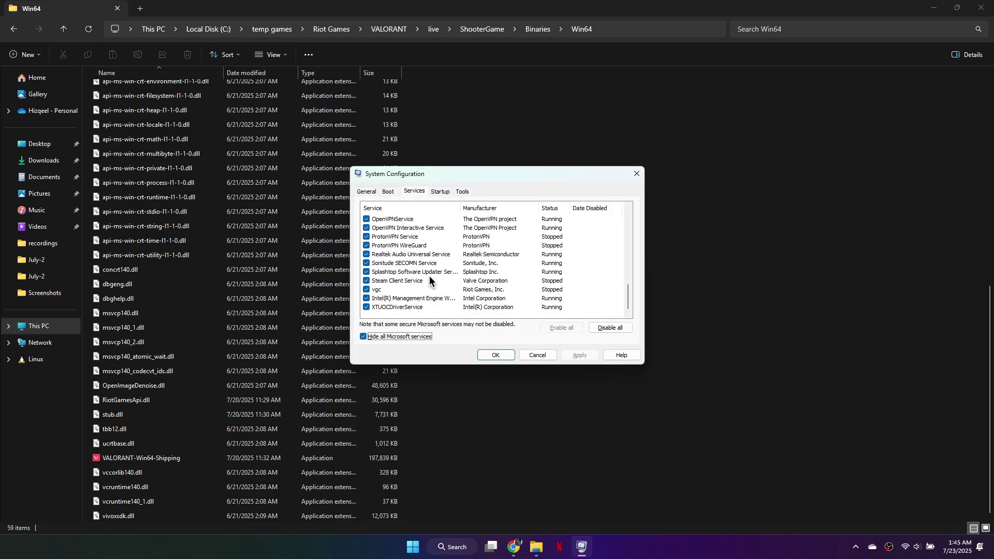
Step: Enable the vgc service, apply, exit without restarting, and go to the NVIDIA Drivers page
click(365, 290)
click(591, 354)
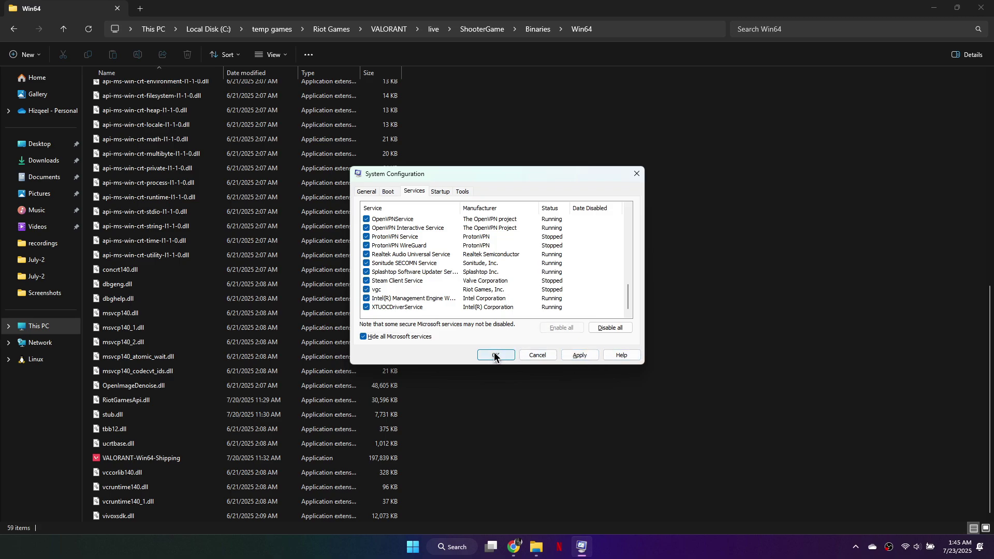
click(495, 354)
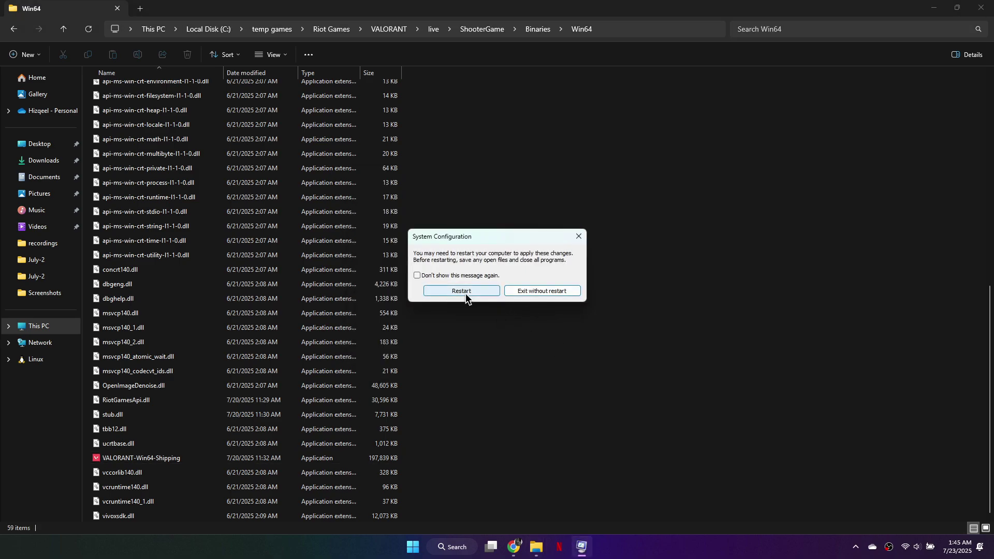
click(534, 289)
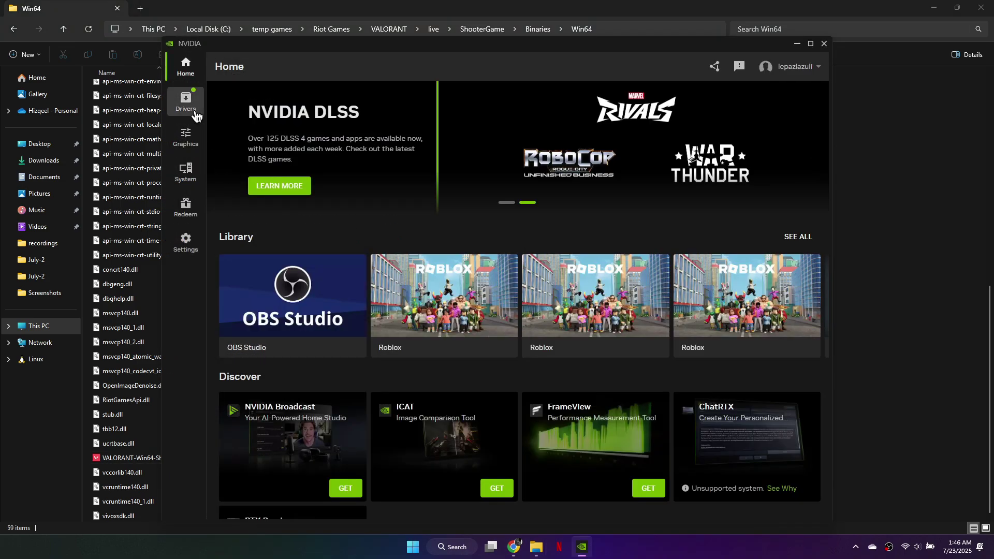
click(194, 114)
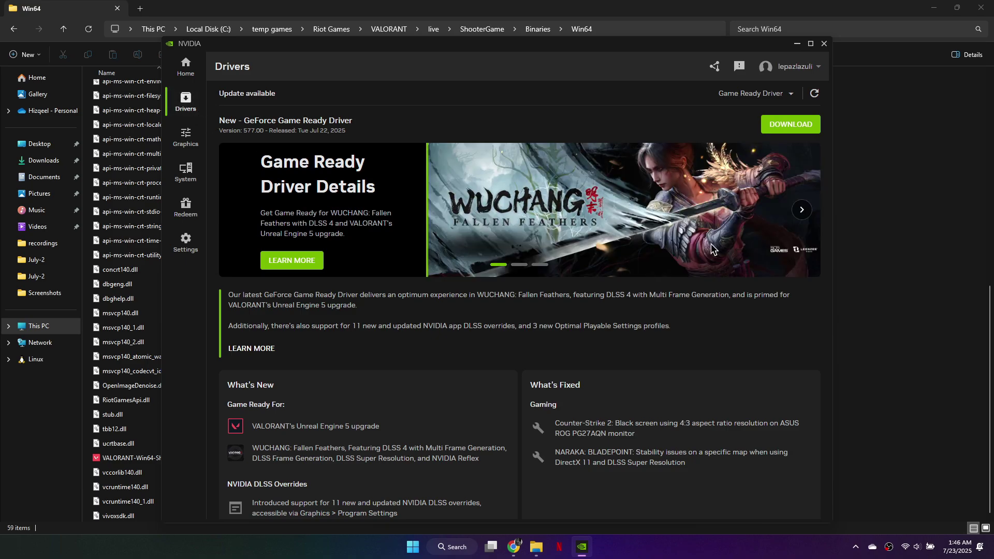
Step: In Task Manager Details, search 'riot', review vgtray.exe's priority options, then close Task Manager
key(ctrl+shift+Escape)
click(155, 246)
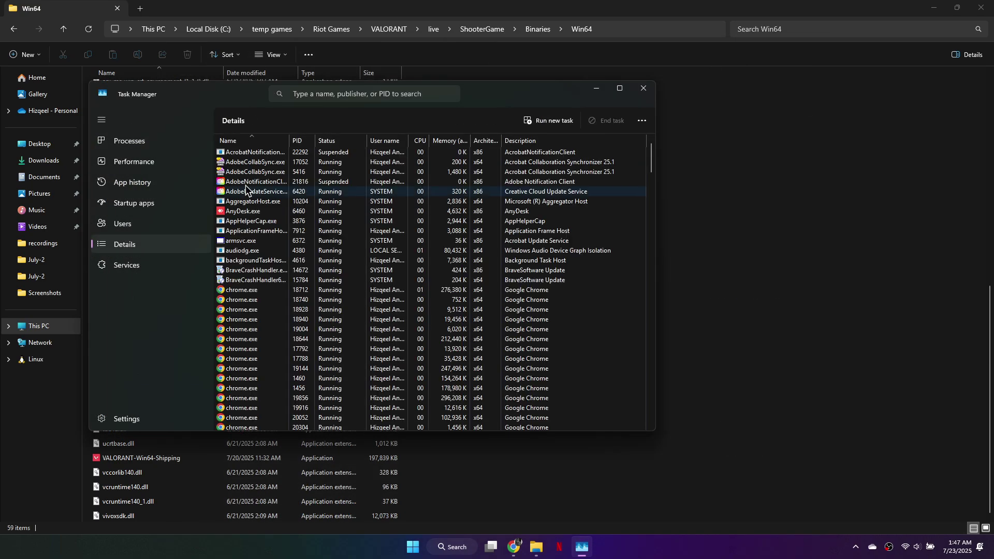
click(326, 95)
text(riot)
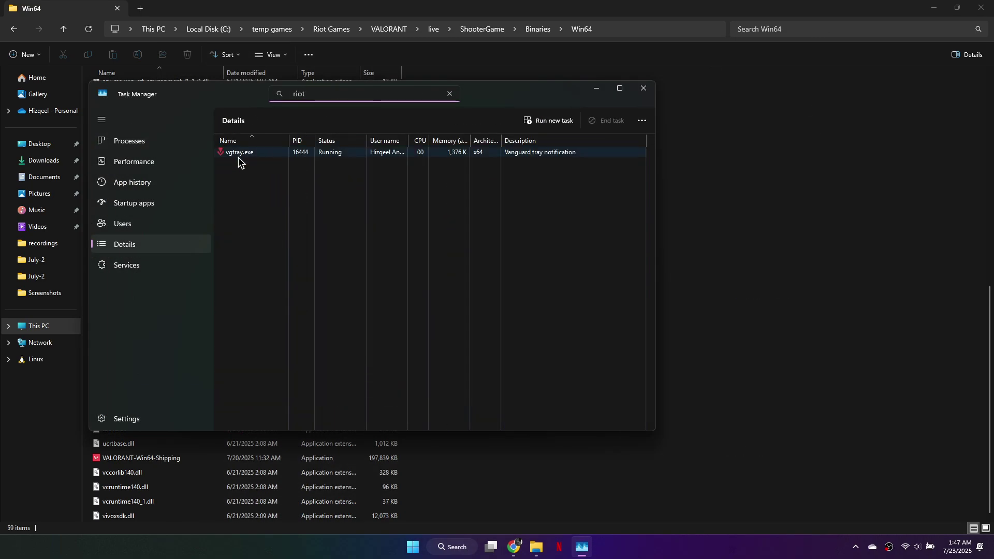
right_click(238, 155)
mouse_move(272, 212)
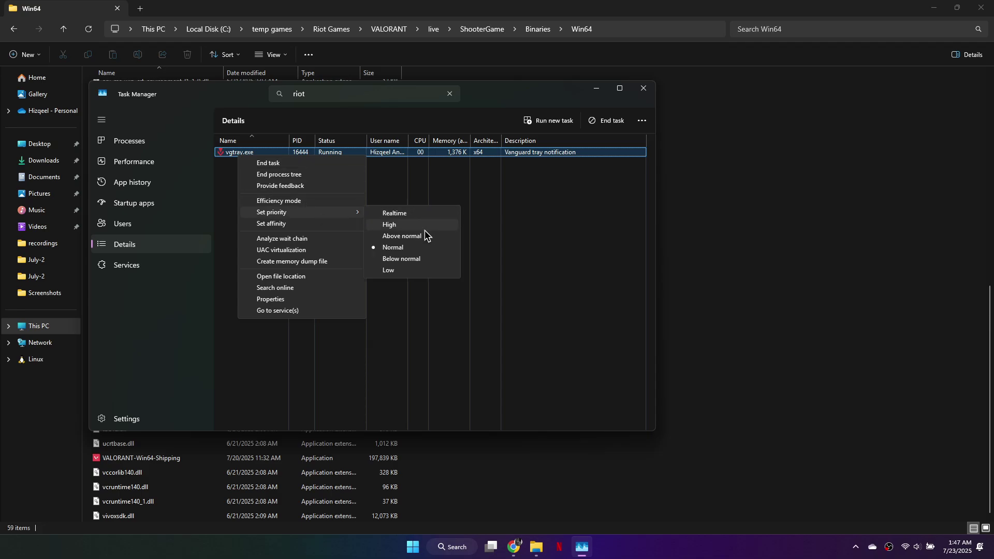
click(644, 91)
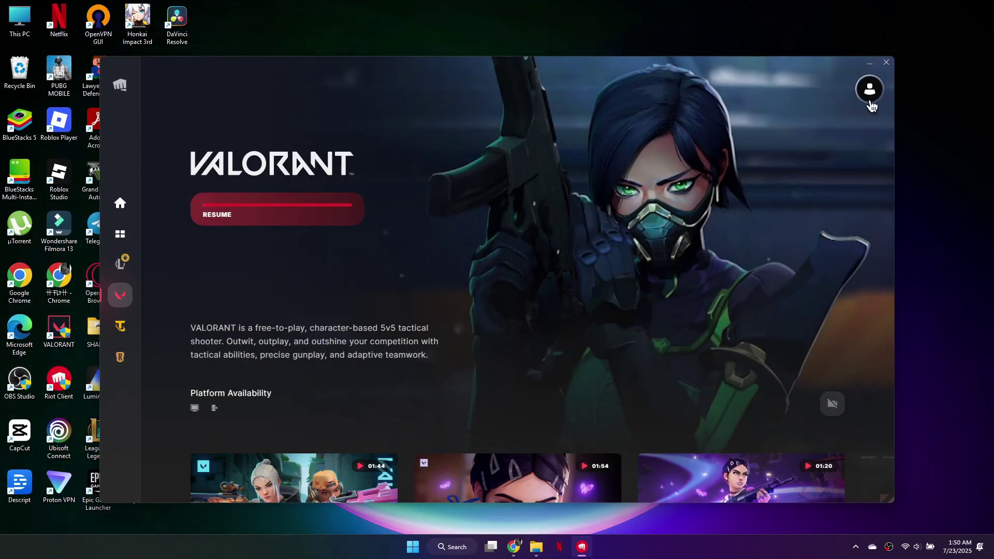
Step: From the profile menu's VALORANT settings, start a repair of the game files
click(870, 89)
click(791, 231)
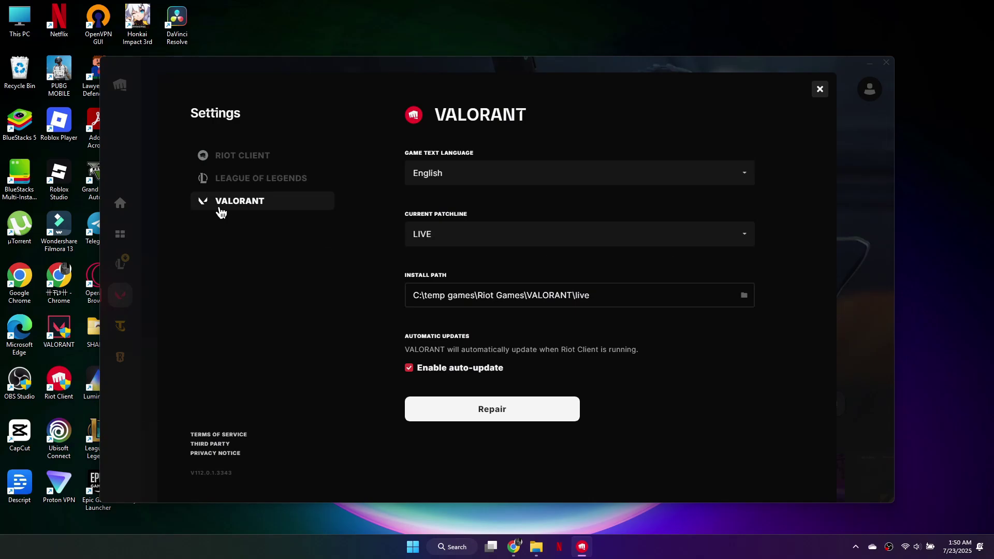
click(491, 412)
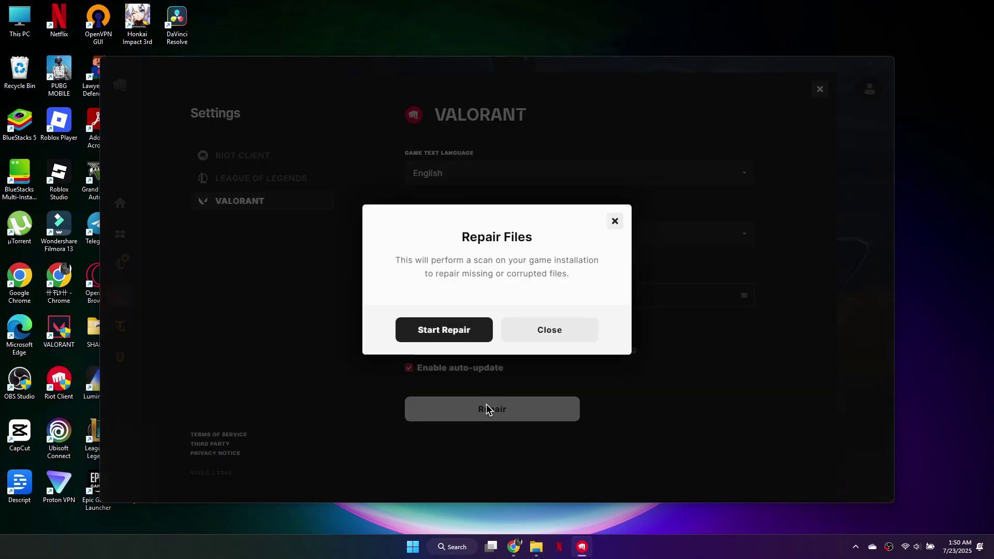
click(459, 336)
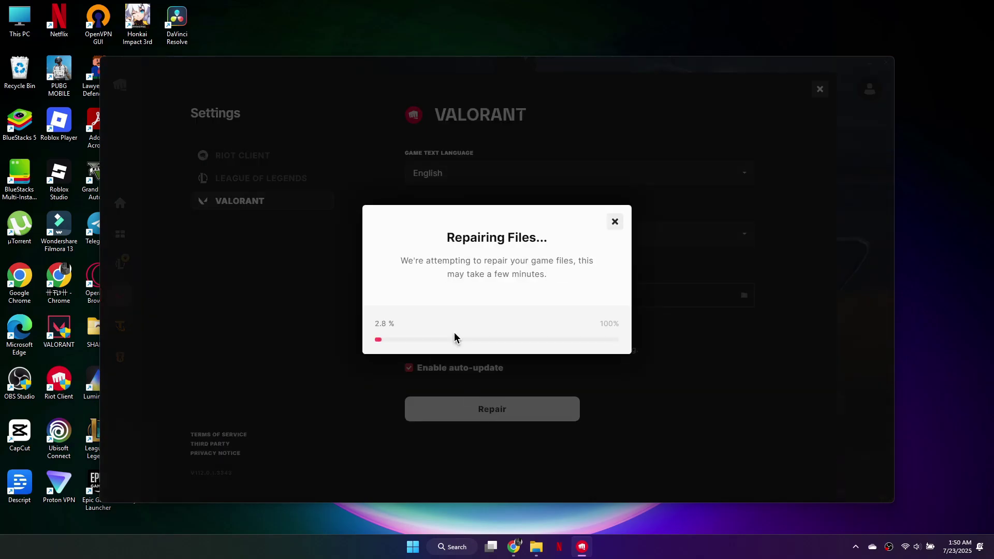